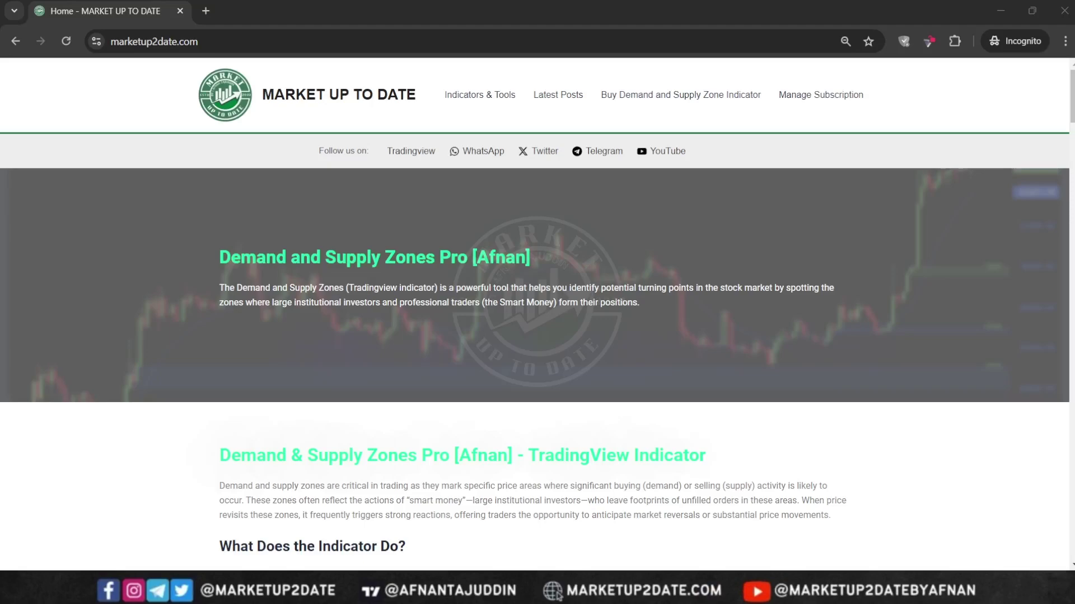
Scroll the marketup2date.com page down to the benefits list and the subscription and free demo links.
{"action": "scroll", "coordinate": [307, 346], "scroll_direction": "down", "scroll_amount": 7}
{"action": "scroll", "coordinate": [447, 448], "scroll_direction": "down", "scroll_amount": 6}
{"action": "scroll", "coordinate": [310, 351], "scroll_direction": "down", "scroll_amount": 8}
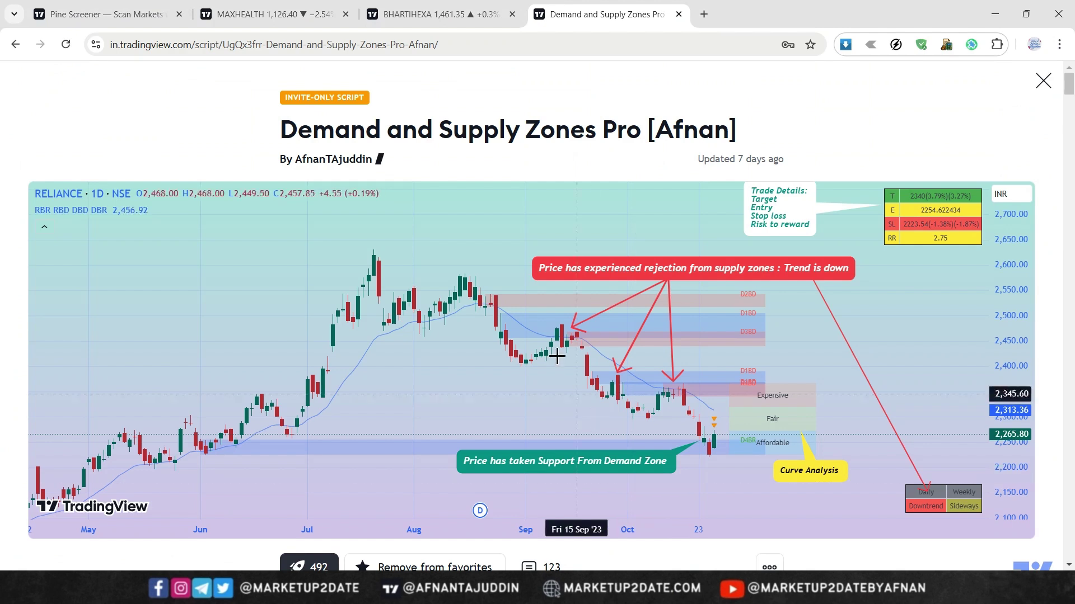
Select the 'Demand and Supply Zones Pro [Afnan]' title on the invite-only script page.
{"action": "left_click_drag", "start_coordinate": [280, 132], "coordinate": [751, 140]}
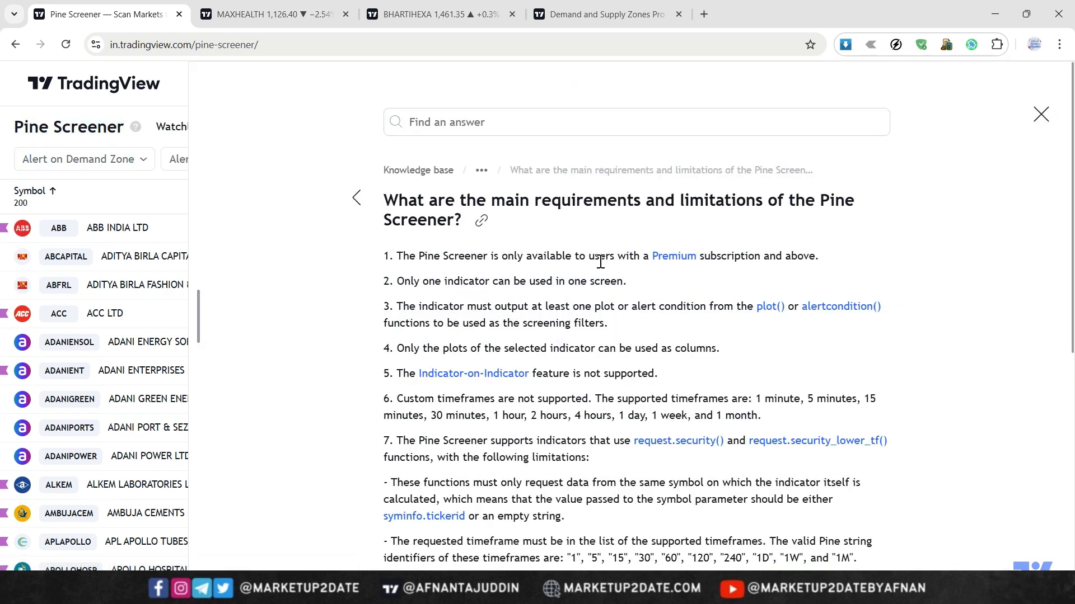
Highlight the Premium subscription requirement, then close the help article to reveal the Nifty 200 results.
{"action": "triple_click", "coordinate": [403, 255]}
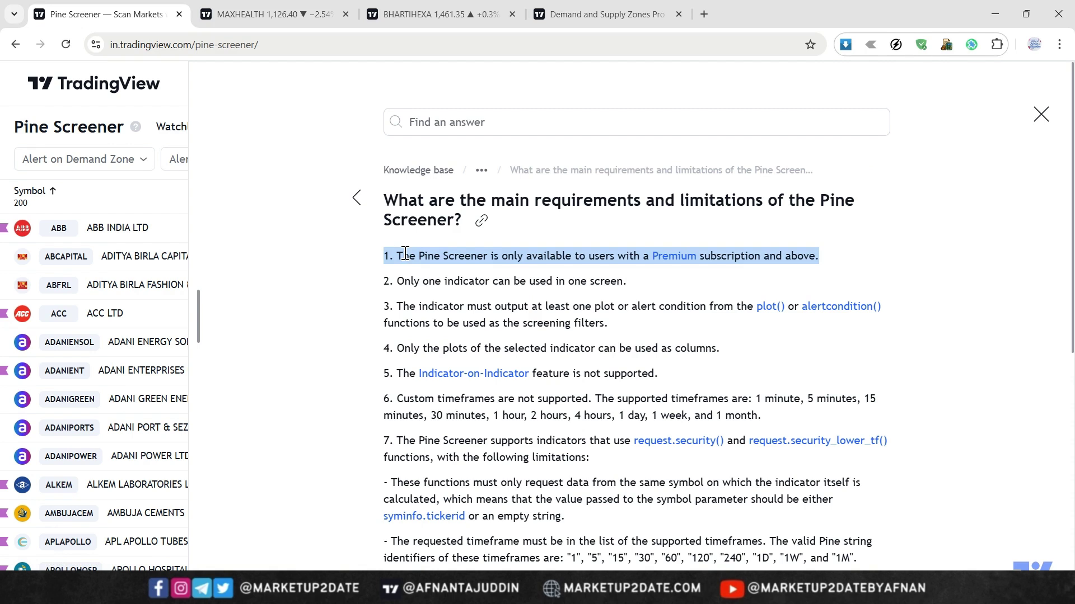
{"action": "left_click", "coordinate": [1041, 116]}
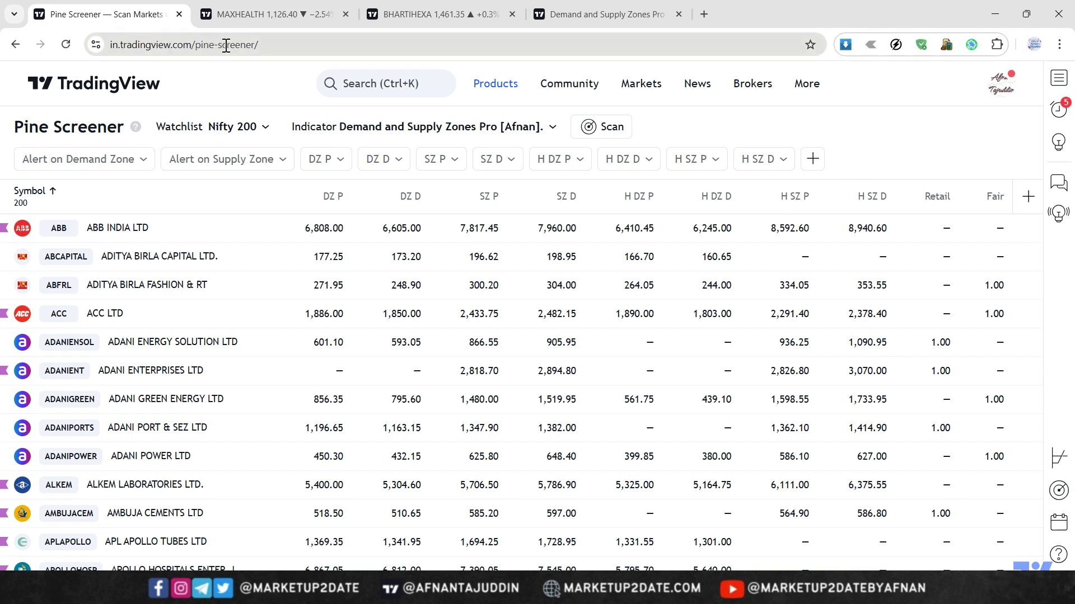
{"action": "left_click", "coordinate": [263, 45]}
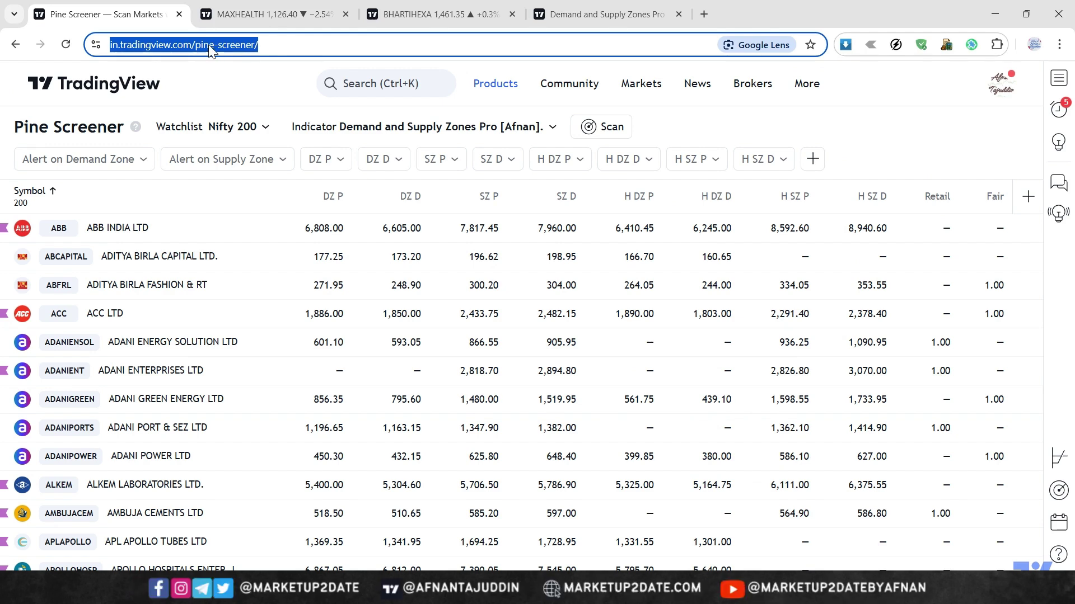
{"action": "left_click", "coordinate": [214, 86]}
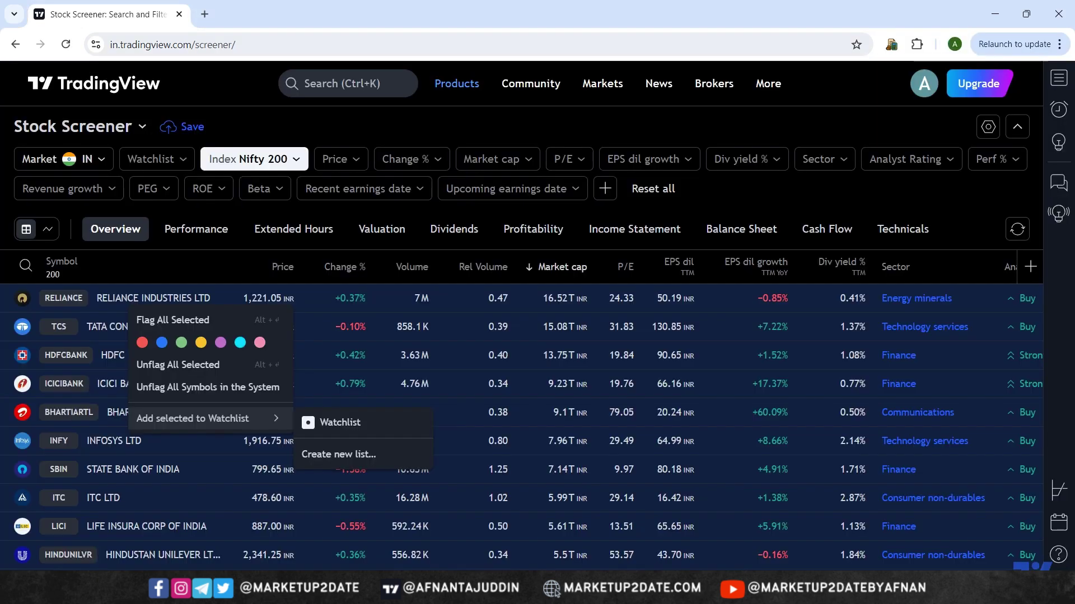
Open the Stocks screener, confirming you want to leave the Pine Screener page.
{"action": "left_click", "coordinate": [148, 91]}
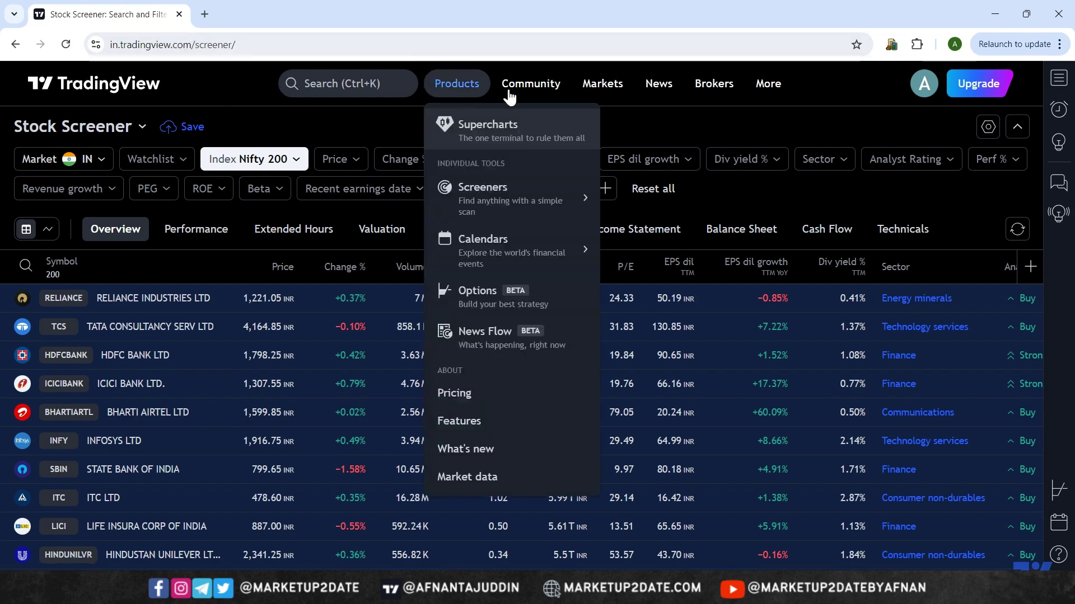
{"action": "mouse_move", "coordinate": [460, 97]}
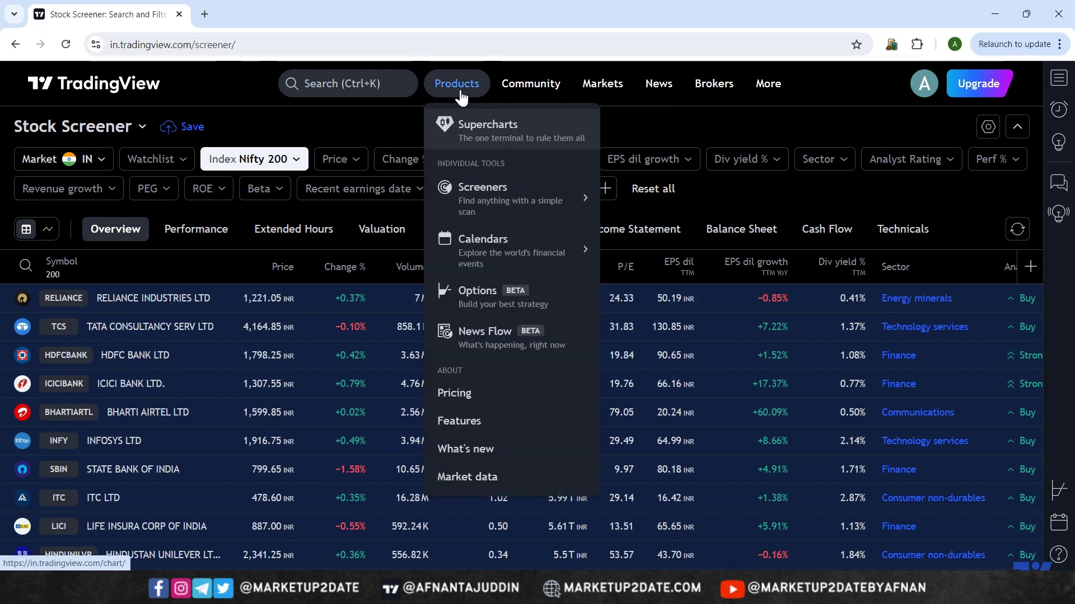
{"action": "mouse_move", "coordinate": [468, 198]}
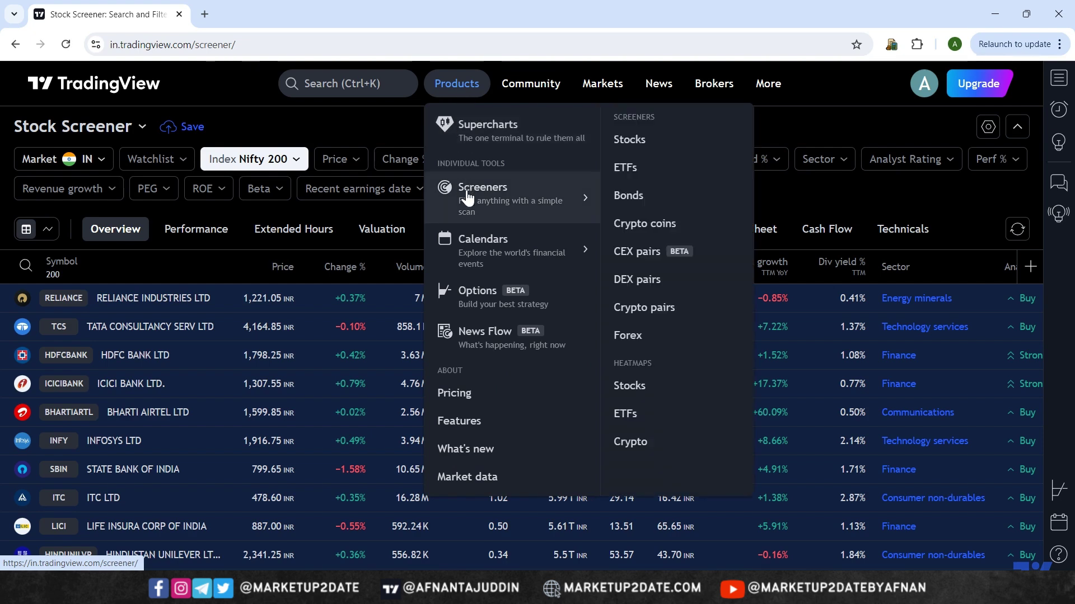
{"action": "left_click", "coordinate": [641, 147]}
{"action": "left_click", "coordinate": [591, 133]}
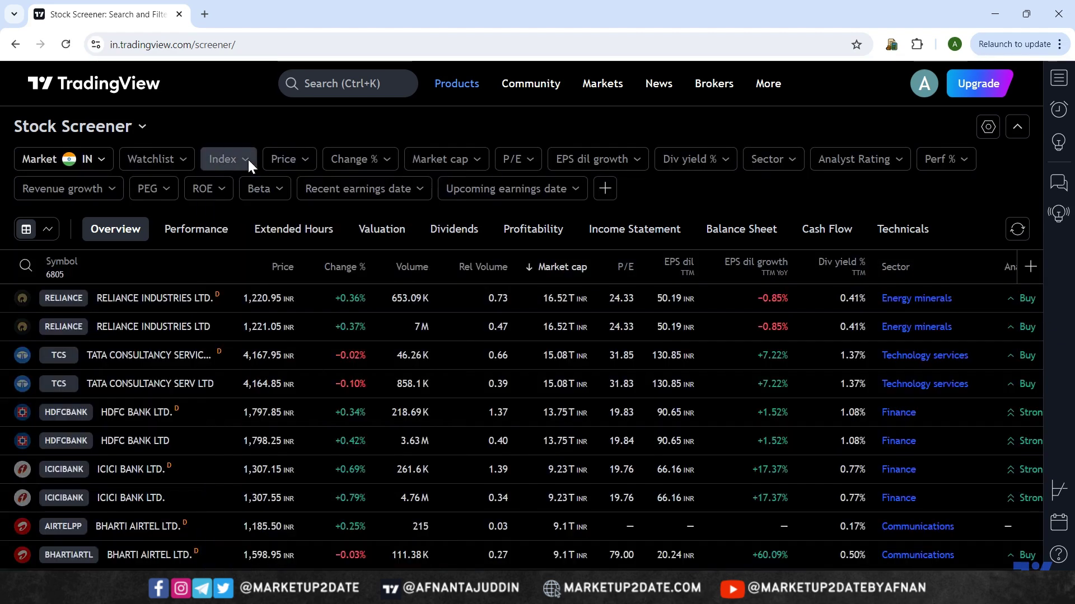
Filter the stock screener to the Nifty 200 index.
{"action": "left_click", "coordinate": [247, 159]}
{"action": "scroll", "coordinate": [287, 344], "scroll_direction": "down", "scroll_amount": 5}
{"action": "left_click", "coordinate": [254, 436]}
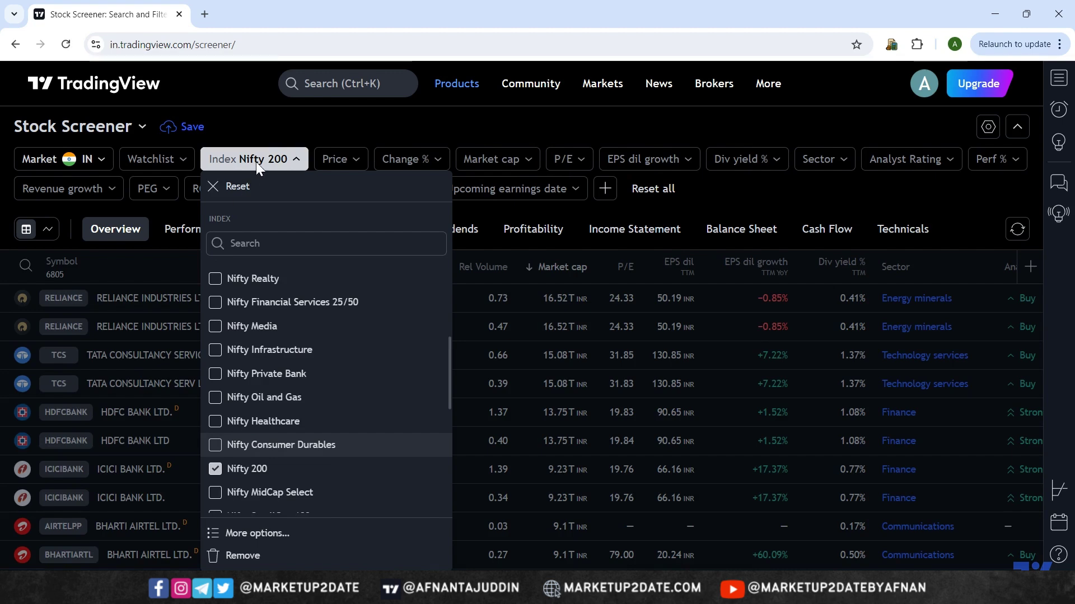
{"action": "left_click", "coordinate": [210, 169]}
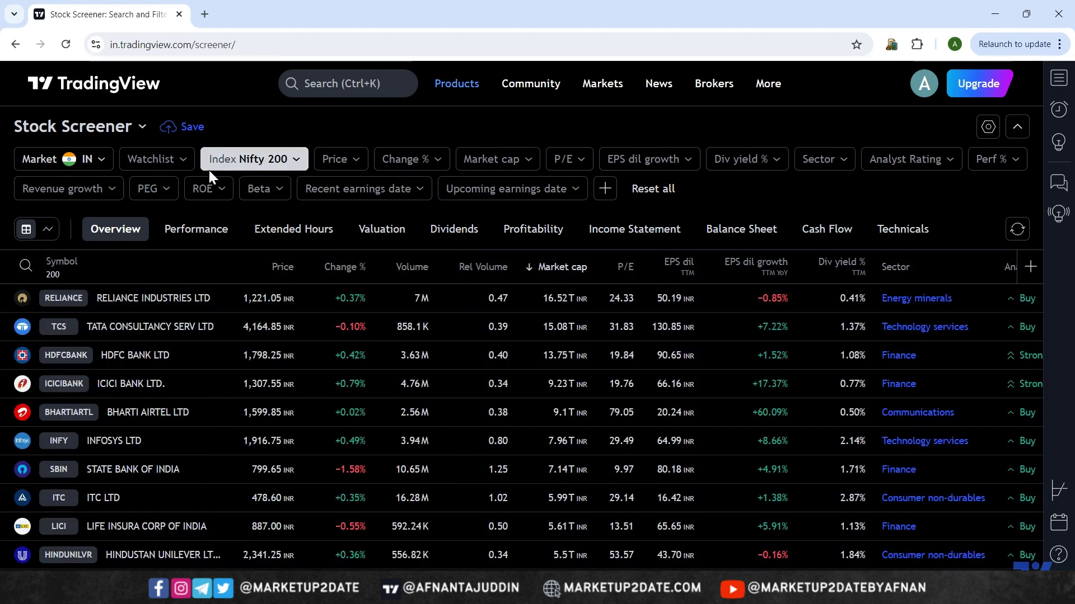
Select every Nifty 200 stock for a watchlist and return to the Pine Screener window.
{"action": "left_click", "coordinate": [116, 298]}
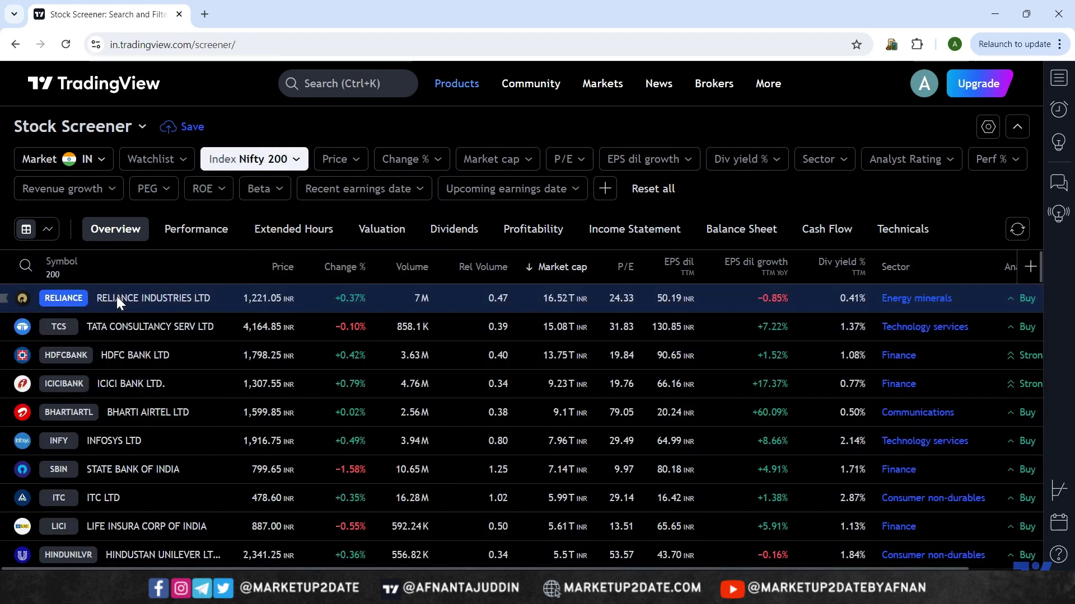
{"action": "key", "text": "ctrl+a"}
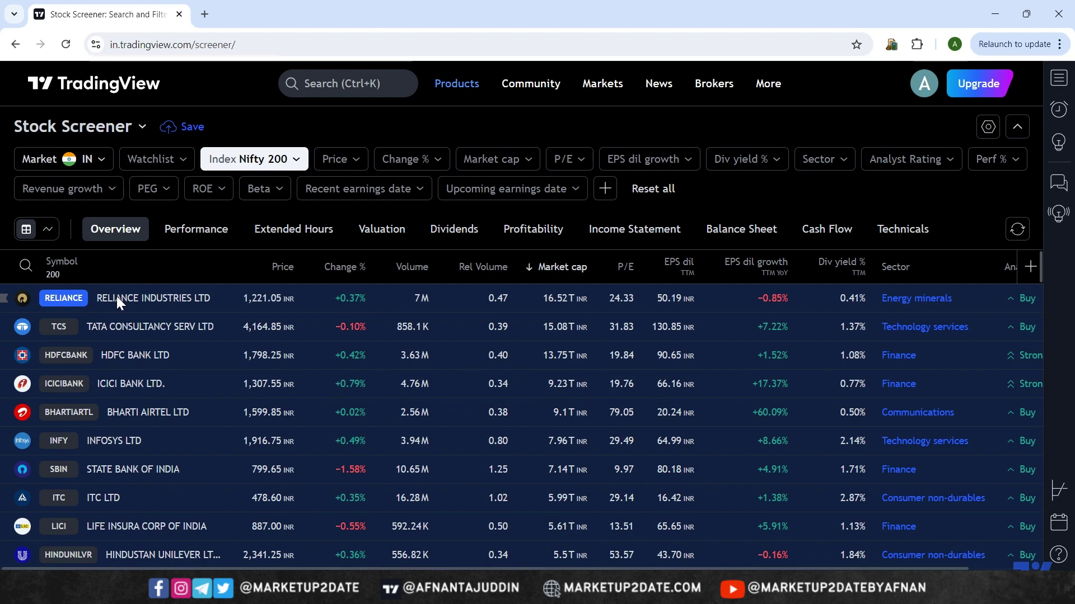
{"action": "right_click", "coordinate": [117, 297]}
{"action": "mouse_move", "coordinate": [208, 410]}
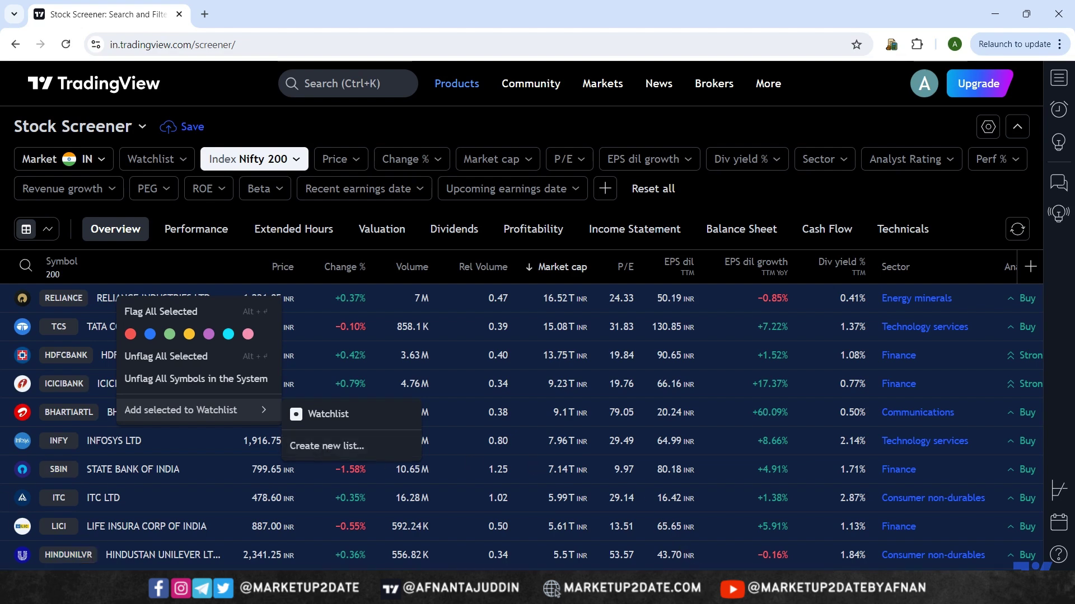
{"action": "mouse_move", "coordinate": [692, 594]}
{"action": "left_click", "coordinate": [692, 520]}
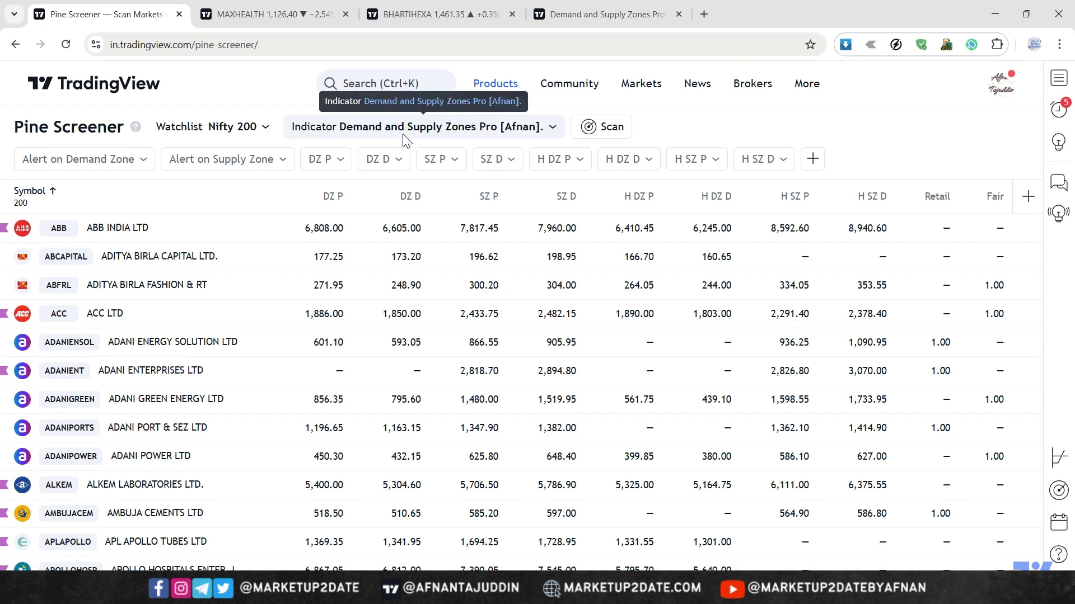
Open the screener's indicator menu and check its 1 DAY interval options.
{"action": "left_click", "coordinate": [555, 131]}
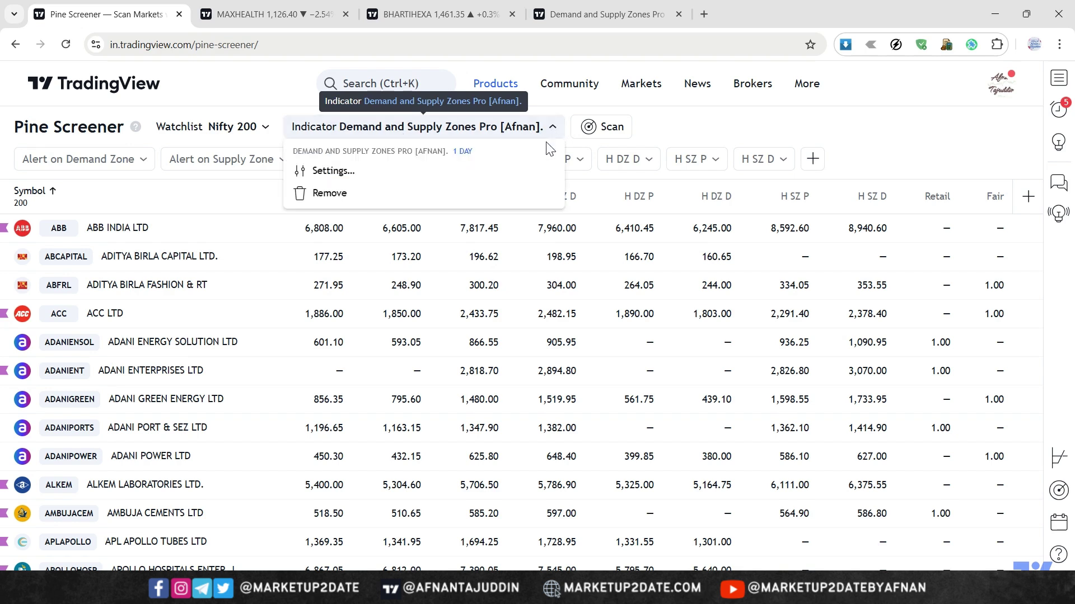
{"action": "left_click", "coordinate": [463, 156]}
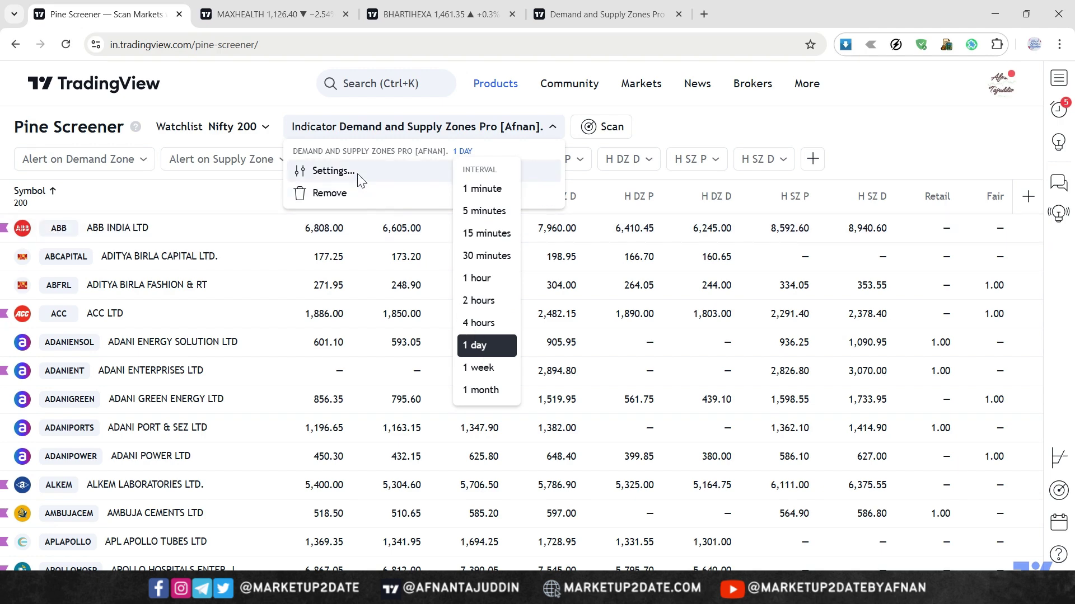
In the indicator settings, keep Higher Timeframe Zones on W (weekly) and review the options.
{"action": "left_click", "coordinate": [337, 172]}
{"action": "scroll", "coordinate": [504, 242], "scroll_direction": "down", "scroll_amount": 10}
{"action": "scroll", "coordinate": [504, 242], "scroll_direction": "down", "scroll_amount": 10}
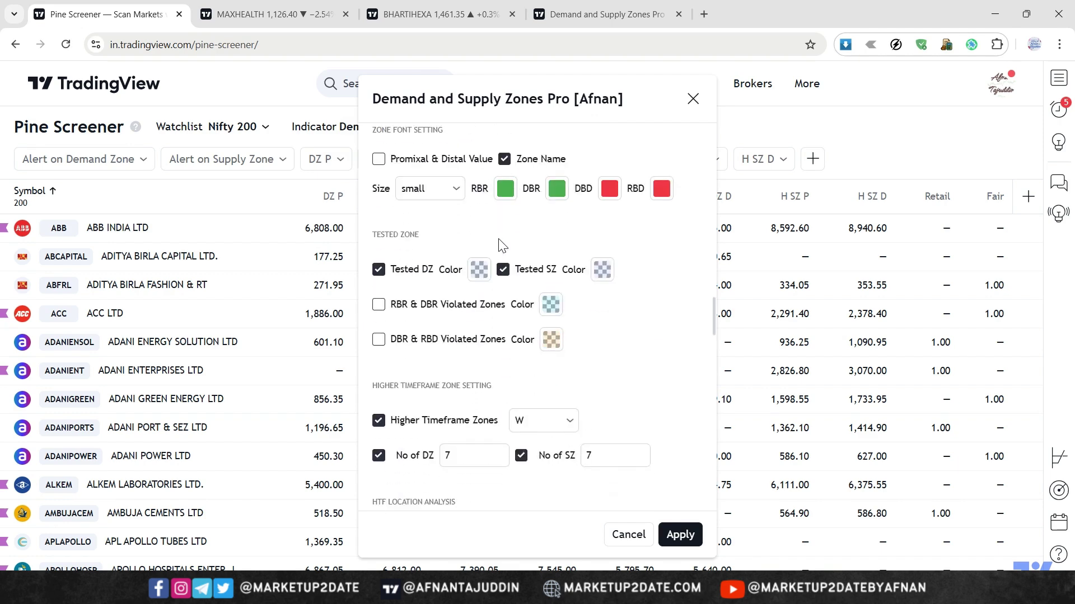
{"action": "left_click", "coordinate": [546, 361]}
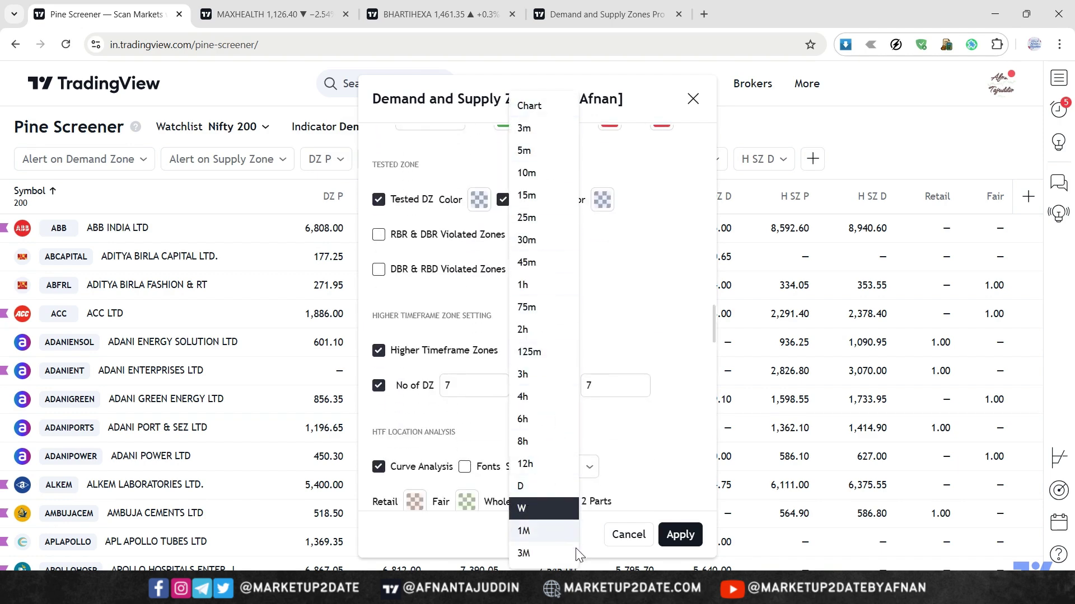
{"action": "left_click", "coordinate": [663, 459]}
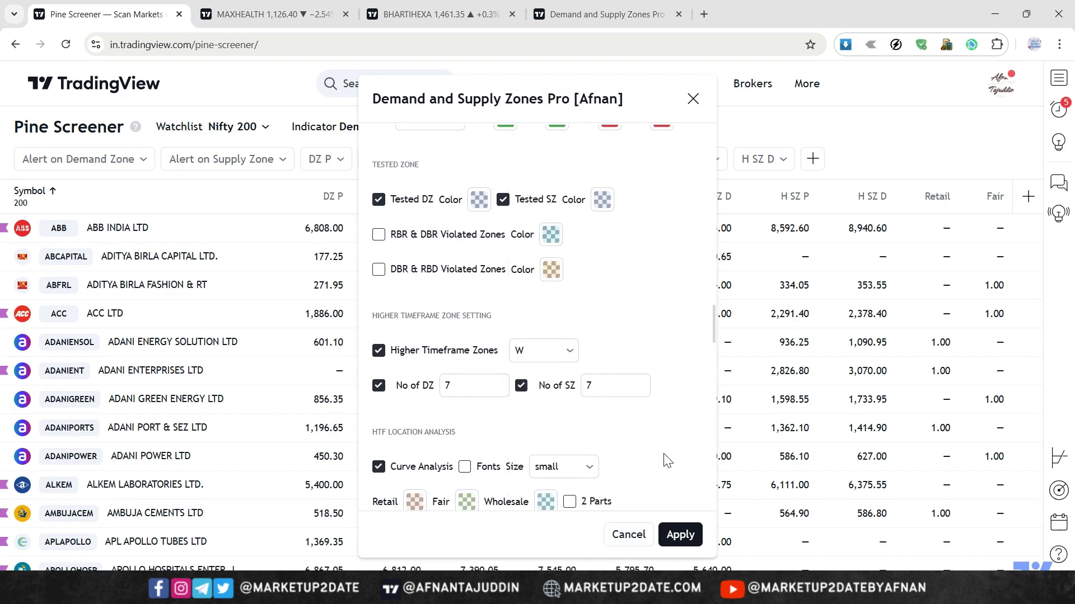
{"action": "scroll", "coordinate": [601, 409], "scroll_direction": "up", "scroll_amount": 5}
{"action": "scroll", "coordinate": [601, 406], "scroll_direction": "up", "scroll_amount": 15}
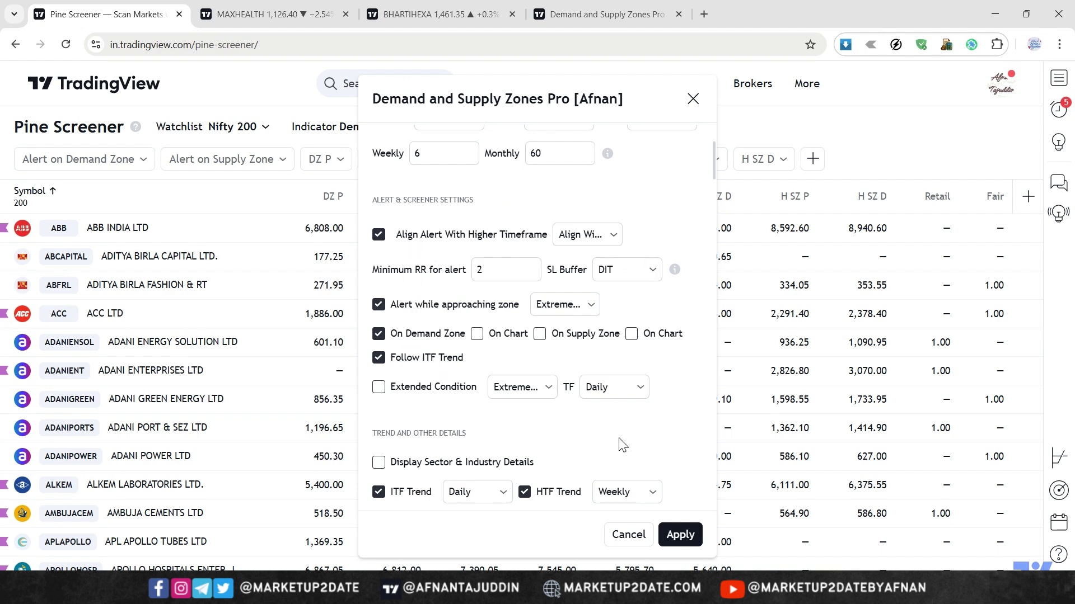
Apply settings, set Alert on Demand Zone to True, scan to four matches, then view MAXHEALTH.
{"action": "left_click", "coordinate": [680, 535]}
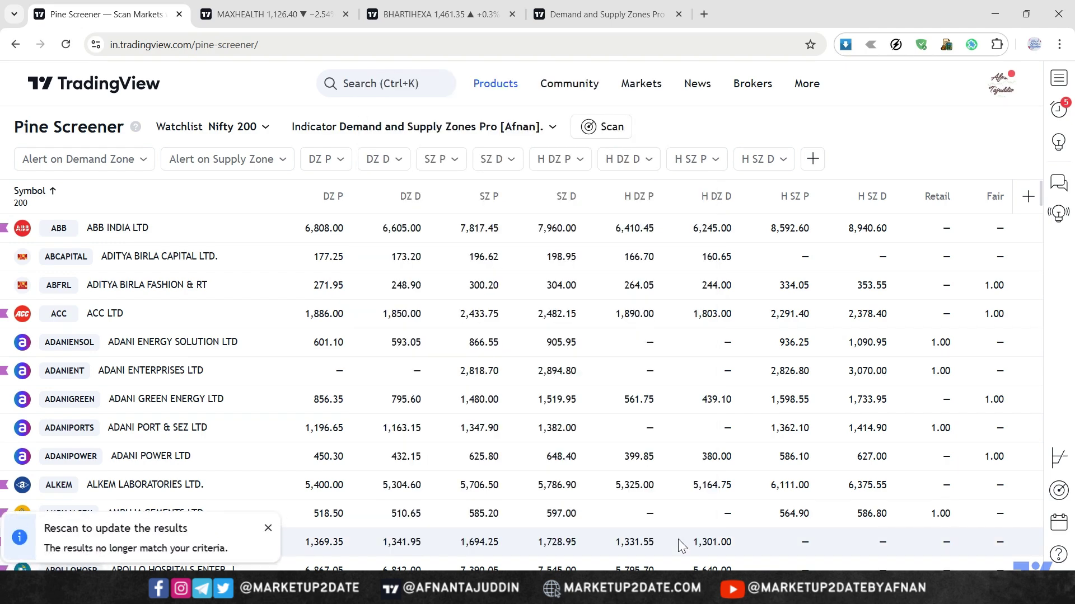
{"action": "left_click", "coordinate": [143, 162]}
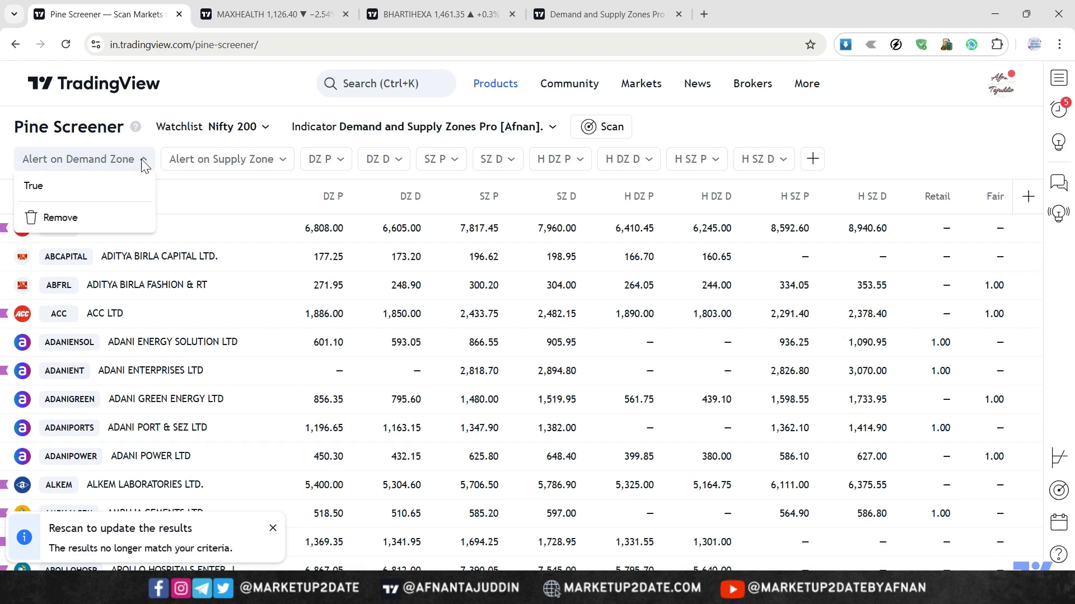
{"action": "left_click", "coordinate": [44, 187]}
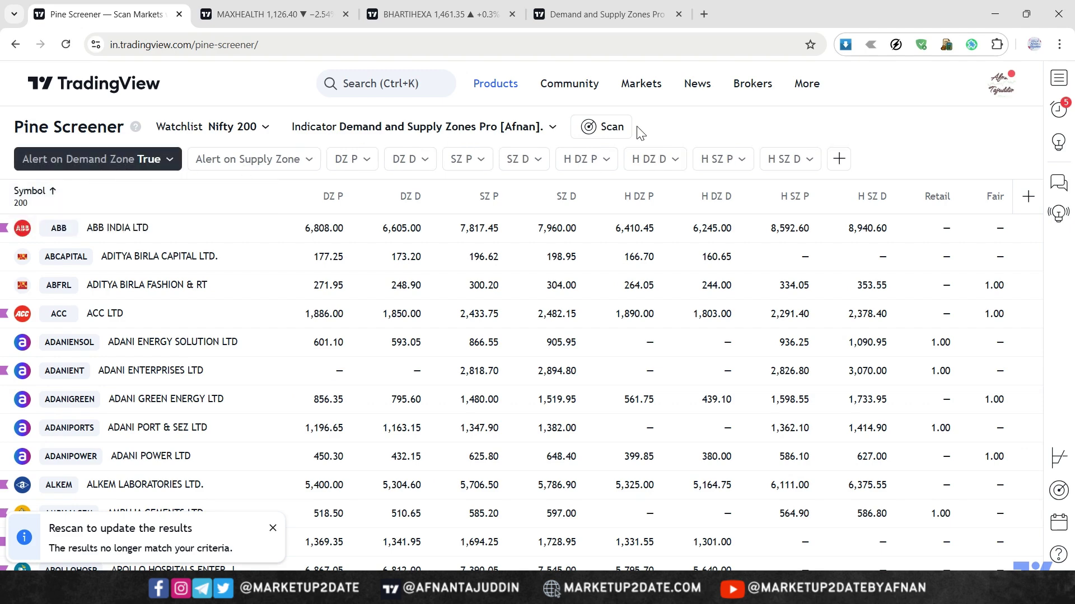
{"action": "left_click", "coordinate": [616, 129]}
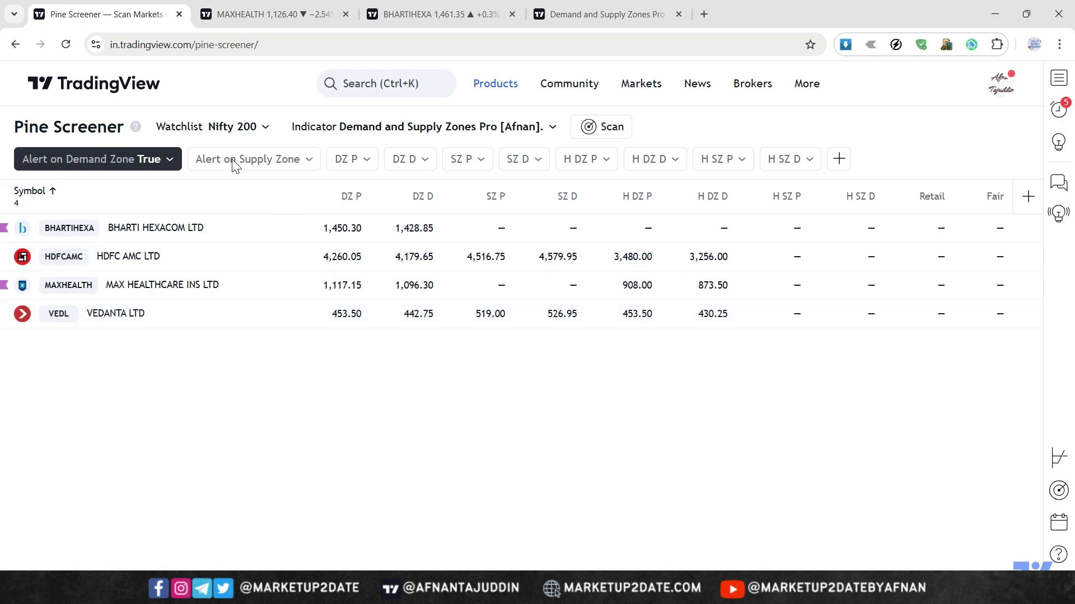
{"action": "left_click", "coordinate": [277, 15]}
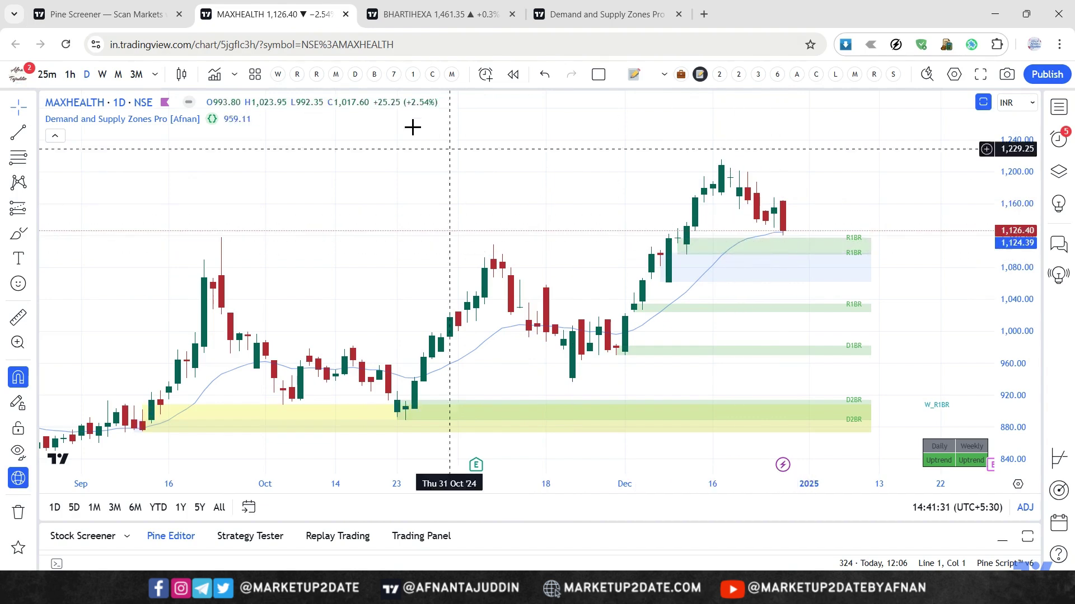
View the BHARTIHEXA daily chart with its demand zones below price.
{"action": "left_click", "coordinate": [420, 22]}
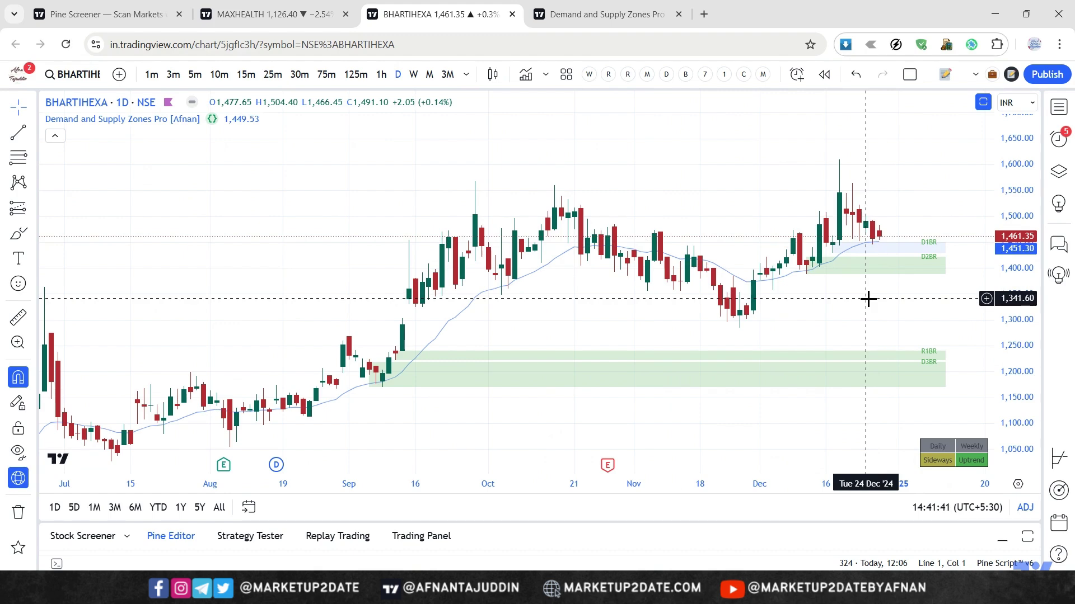
{"action": "left_click", "coordinate": [107, 14]}
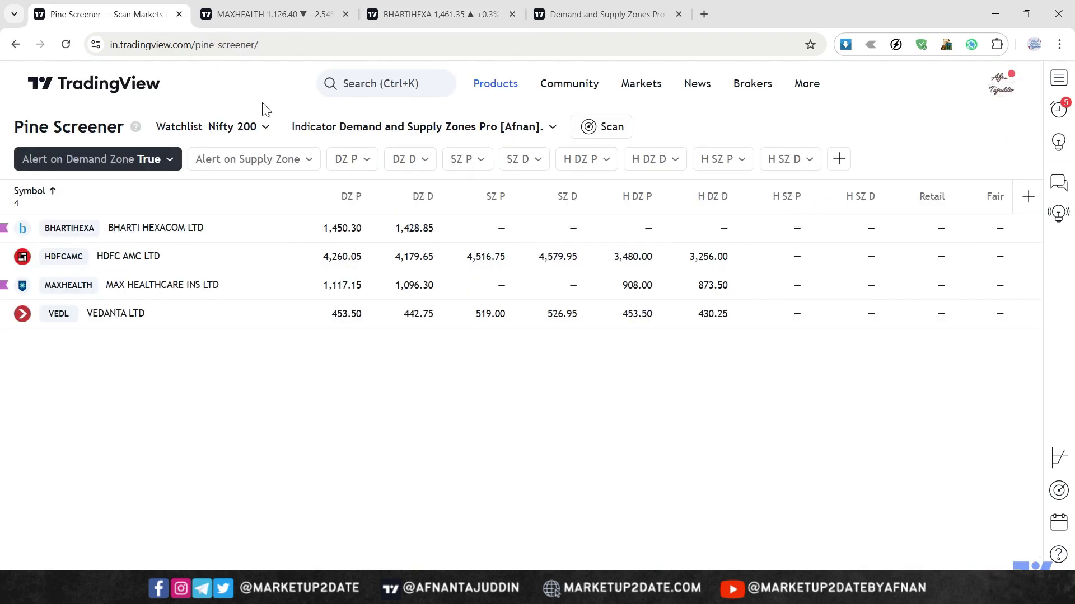
{"action": "left_click", "coordinate": [552, 128]}
{"action": "left_click", "coordinate": [421, 171]}
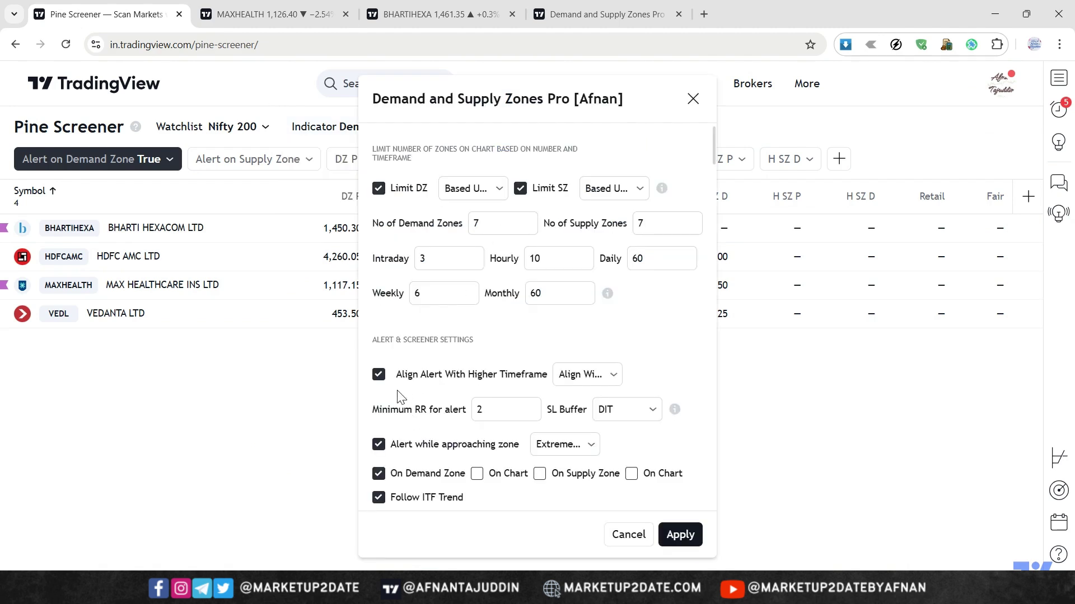
{"action": "scroll", "coordinate": [450, 358], "scroll_direction": "down", "scroll_amount": 1}
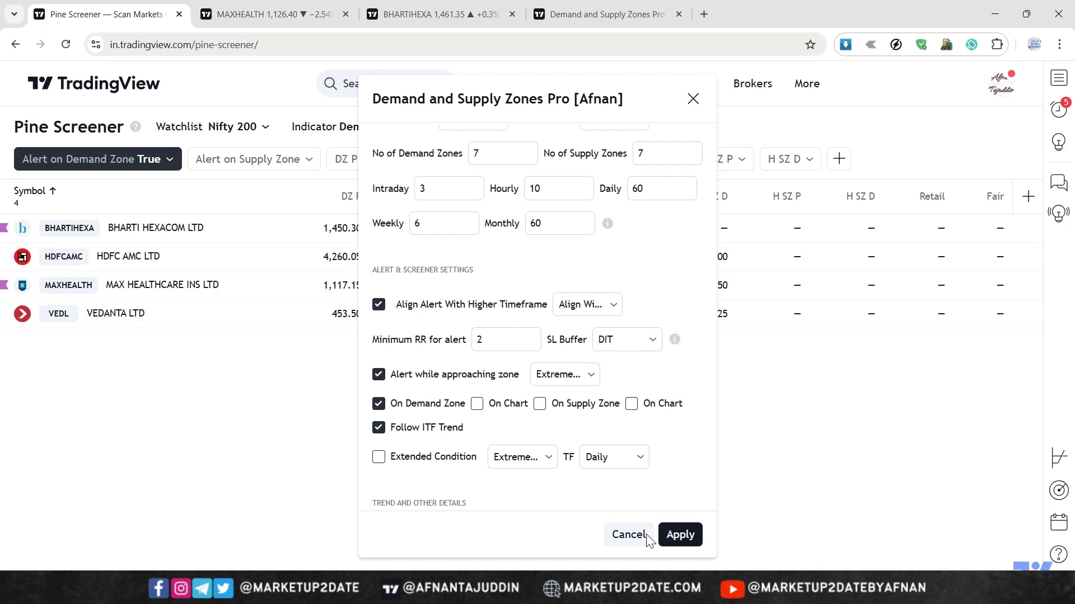
{"action": "left_click", "coordinate": [628, 534]}
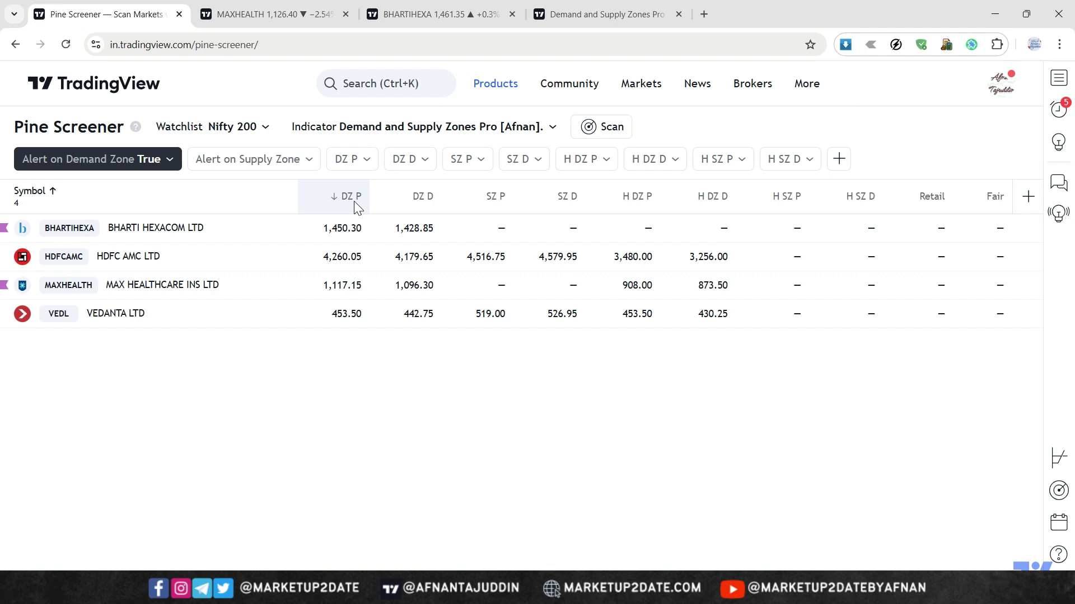
{"action": "left_click", "coordinate": [419, 202]}
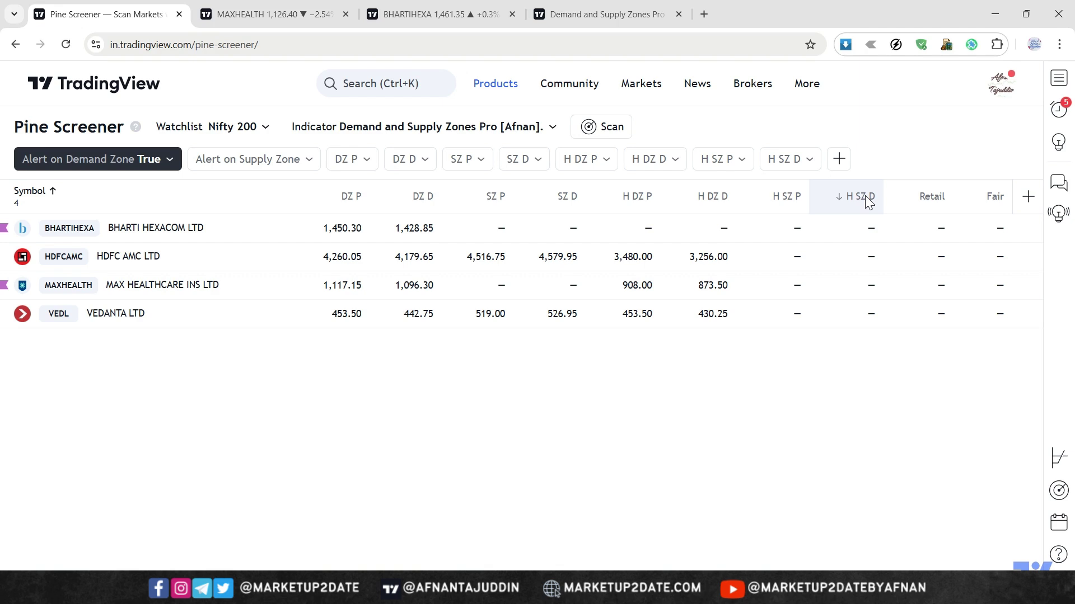
Add Wholesale, On DZ and On SZ columns; On DZ shows 1.00 for all four stocks.
{"action": "left_click", "coordinate": [1030, 197]}
{"action": "scroll", "coordinate": [977, 358], "scroll_direction": "down", "scroll_amount": 1}
{"action": "left_click", "coordinate": [941, 399]}
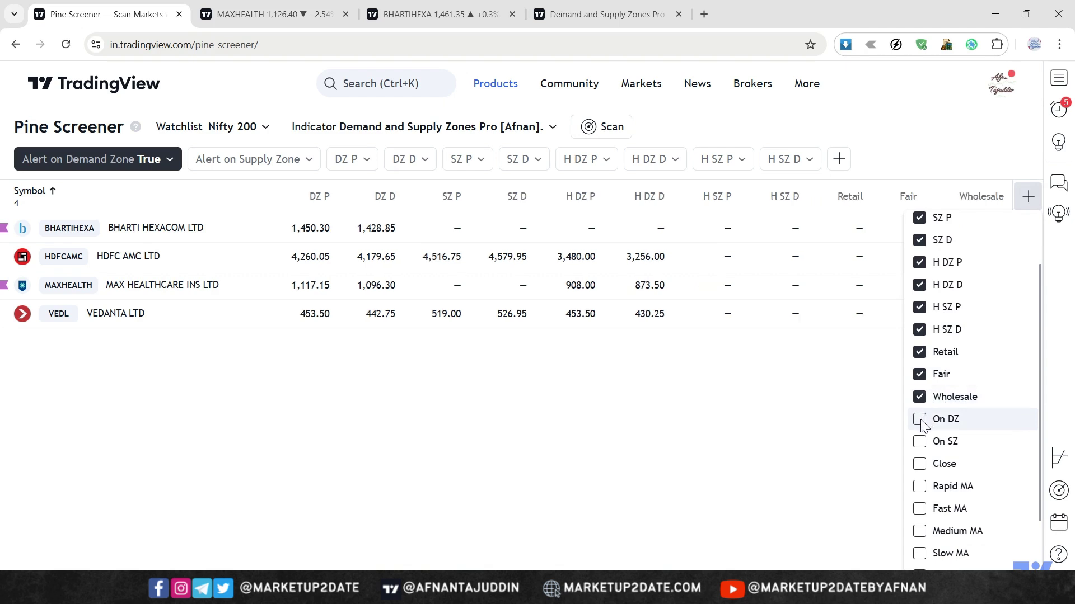
{"action": "left_click", "coordinate": [919, 421]}
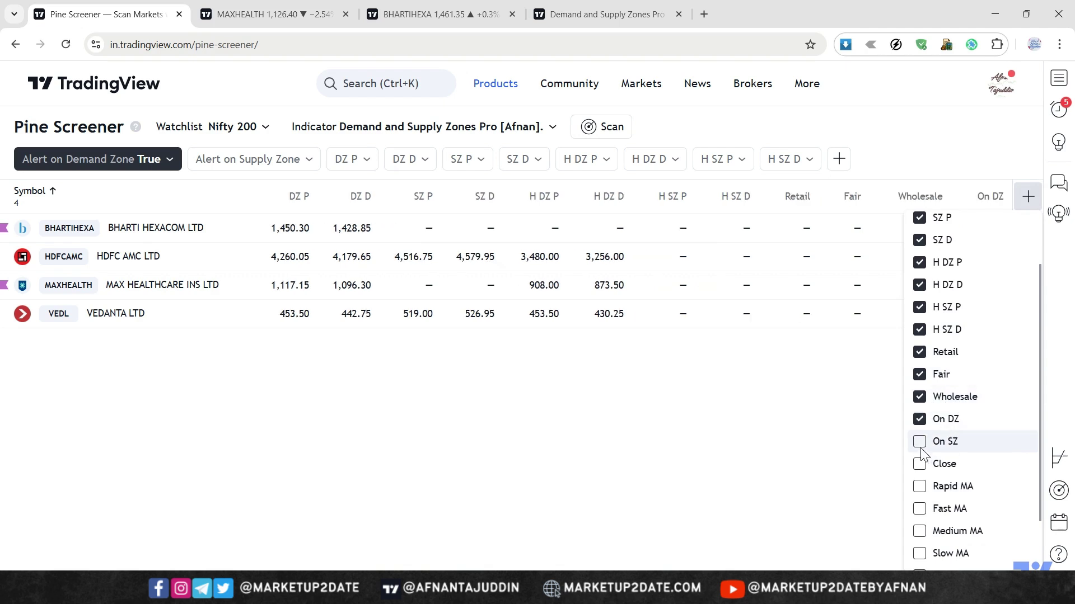
{"action": "left_click", "coordinate": [918, 442]}
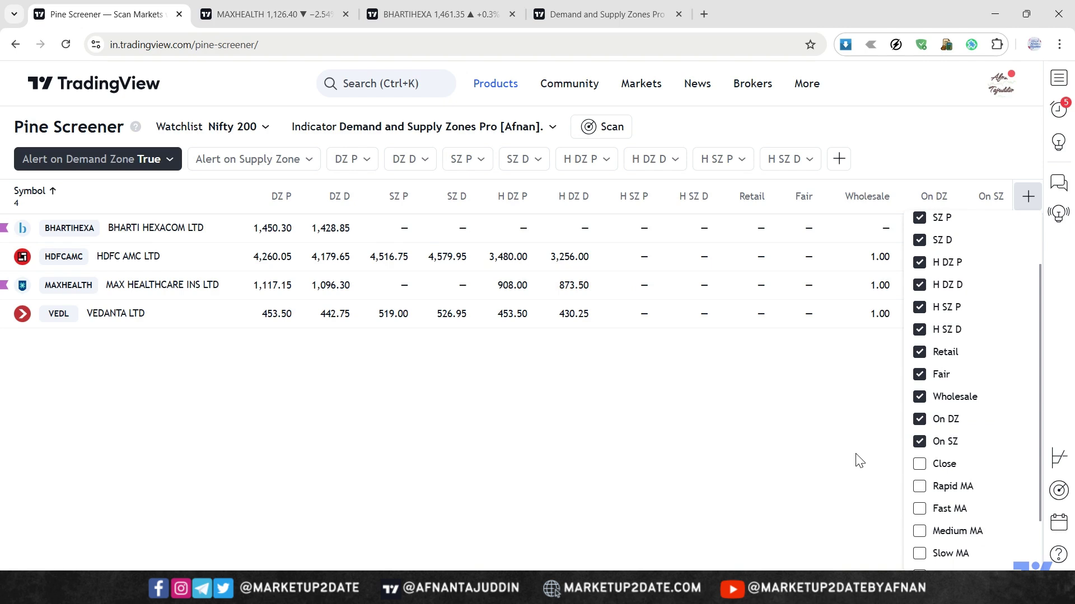
{"action": "left_click", "coordinate": [871, 417]}
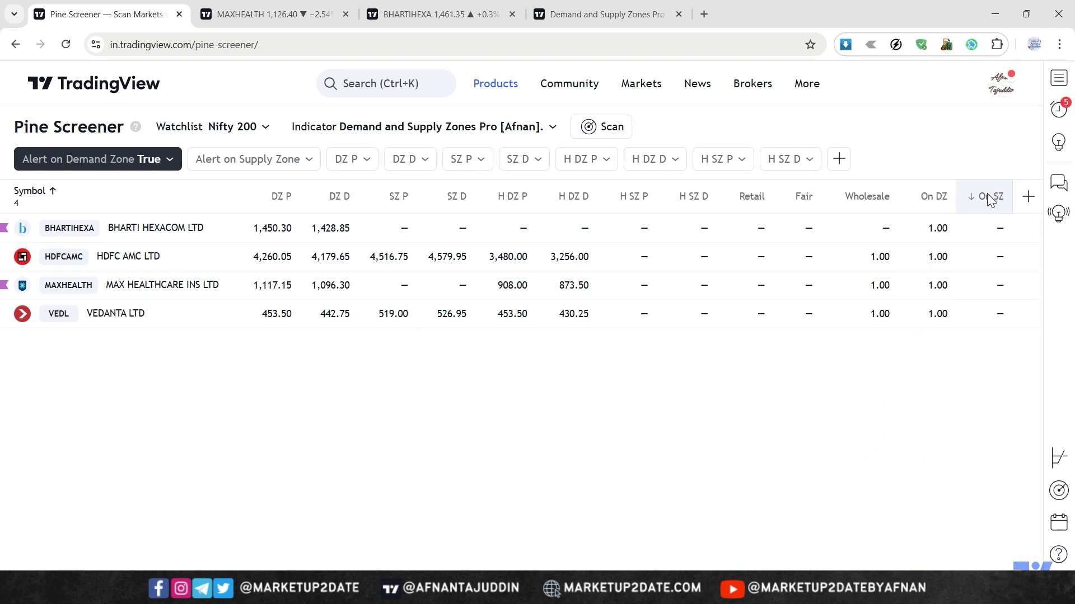